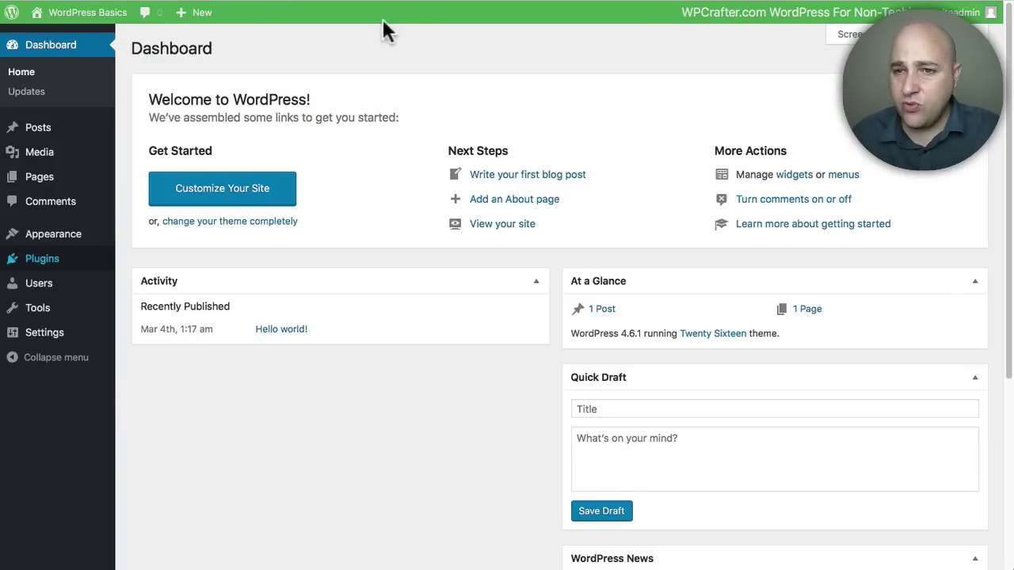
Step: Switch to the WPCrafter Recommended page and review the listed WordPress theme providers and website hosts
{"action": "left_click", "coordinate": [354, 2]}
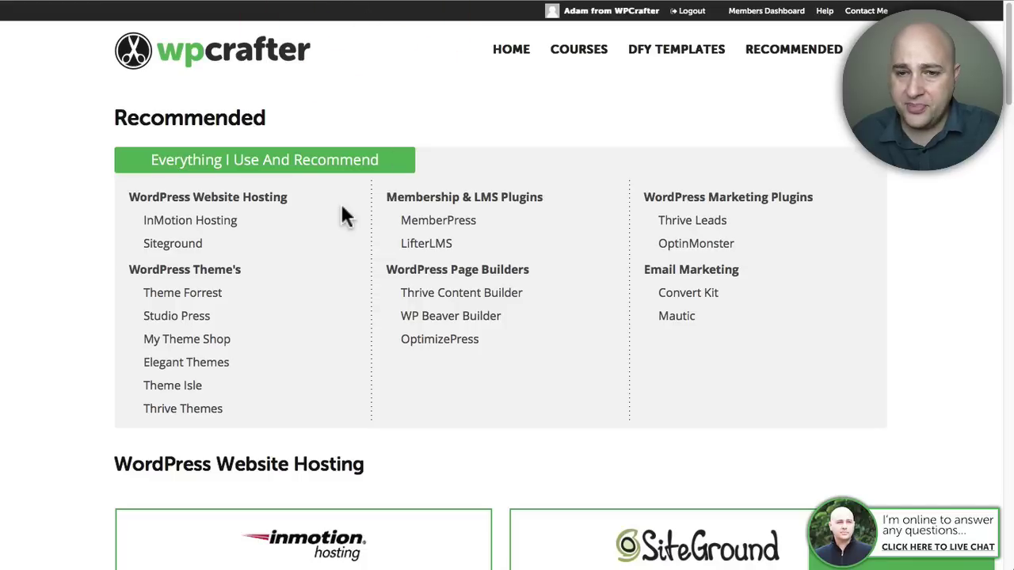
{"action": "scroll", "coordinate": [338, 249], "scroll_direction": "down", "scroll_amount": 15}
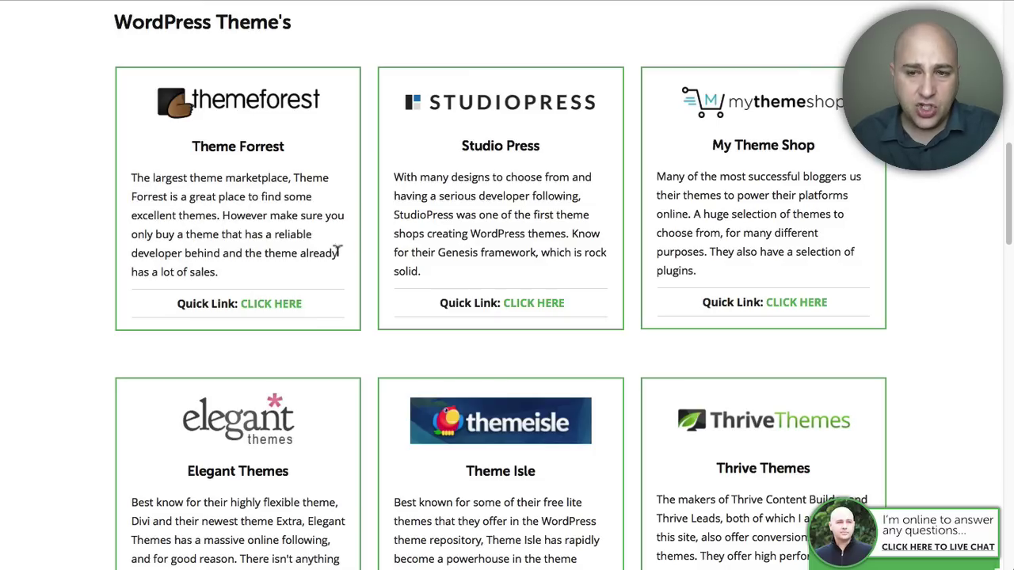
{"action": "scroll", "coordinate": [332, 274], "scroll_direction": "down", "scroll_amount": 2}
{"action": "scroll", "coordinate": [333, 274], "scroll_direction": "down", "scroll_amount": 1}
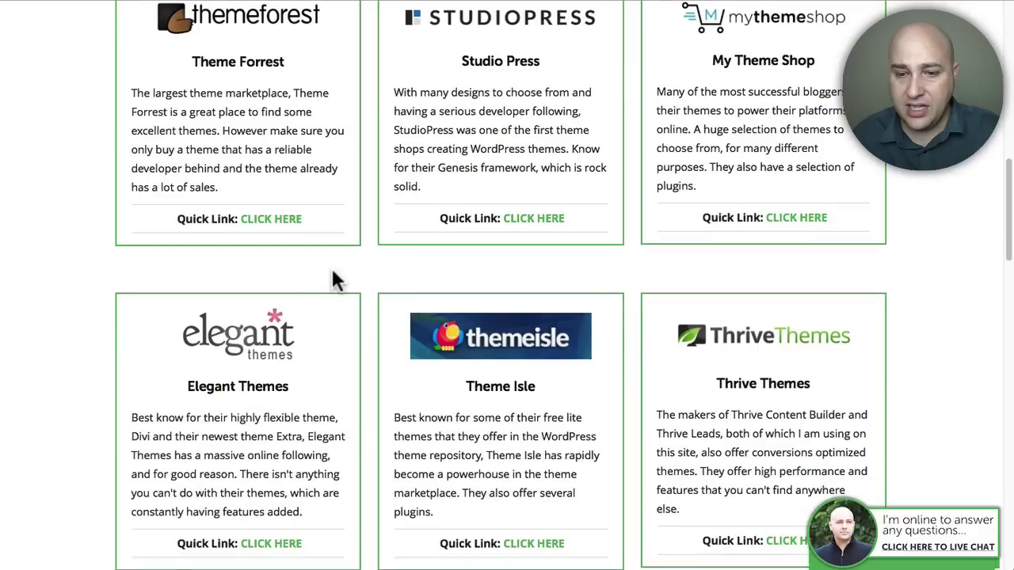
{"action": "scroll", "coordinate": [333, 278], "scroll_direction": "up", "scroll_amount": 1}
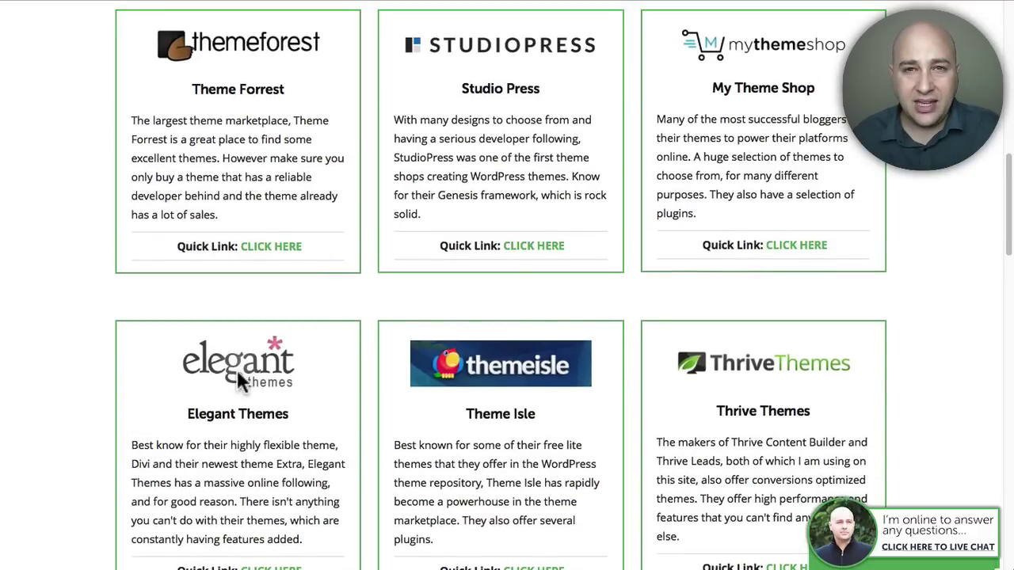
{"action": "scroll", "coordinate": [240, 380], "scroll_direction": "down", "scroll_amount": 3}
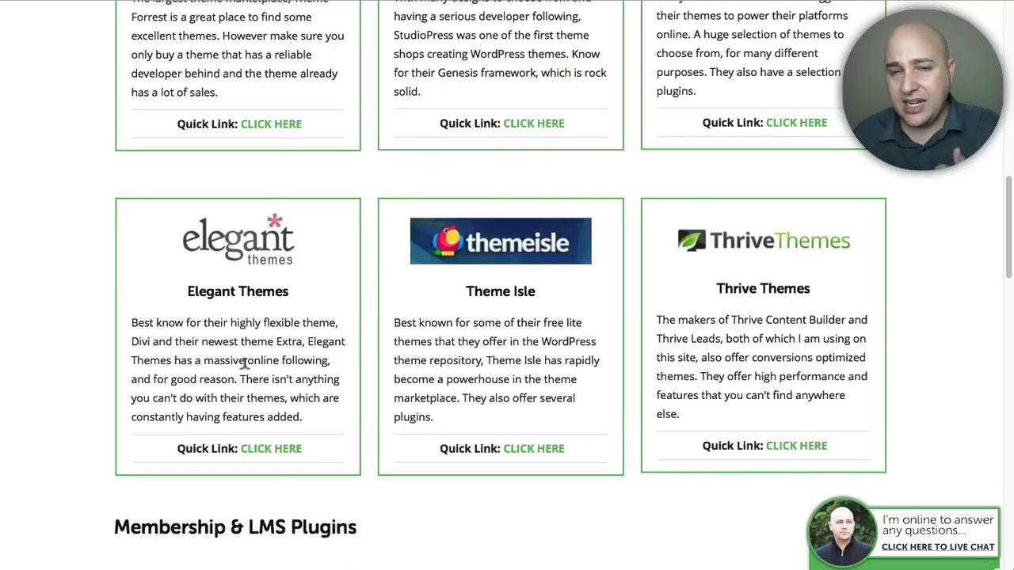
{"action": "scroll", "coordinate": [245, 368], "scroll_direction": "up", "scroll_amount": 5}
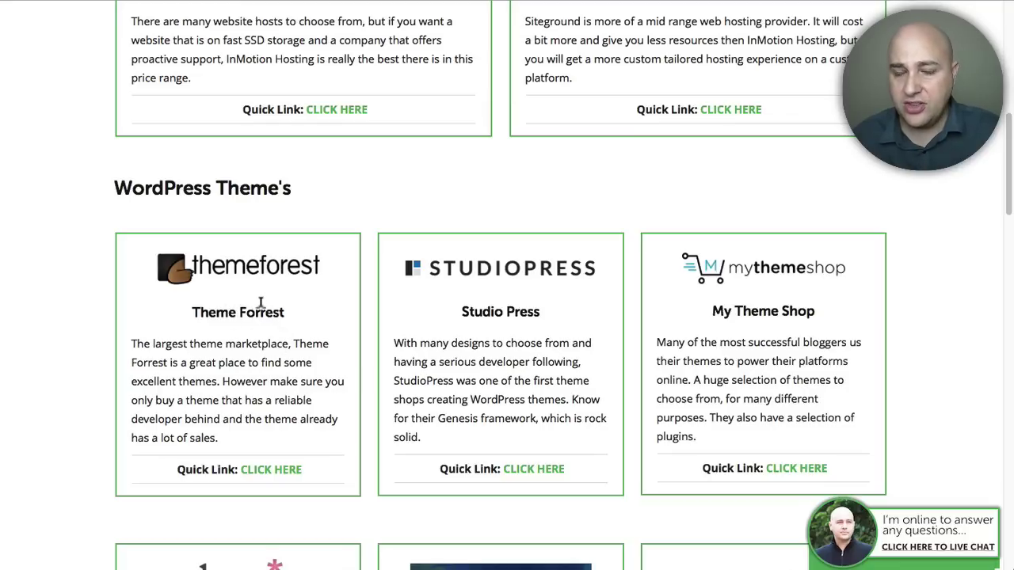
{"action": "scroll", "coordinate": [261, 305], "scroll_direction": "up", "scroll_amount": 3}
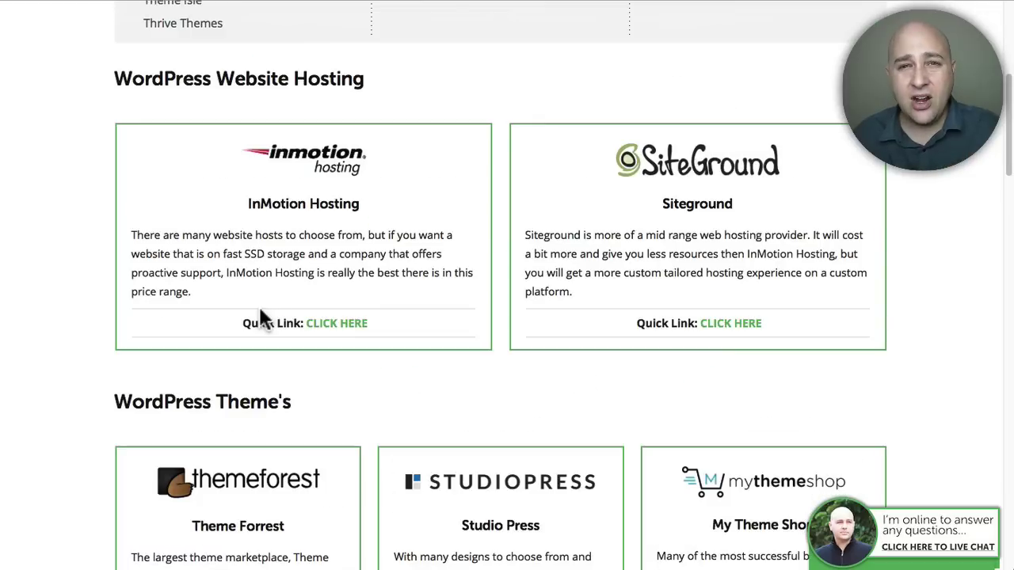
{"action": "scroll", "coordinate": [260, 311], "scroll_direction": "up", "scroll_amount": 2}
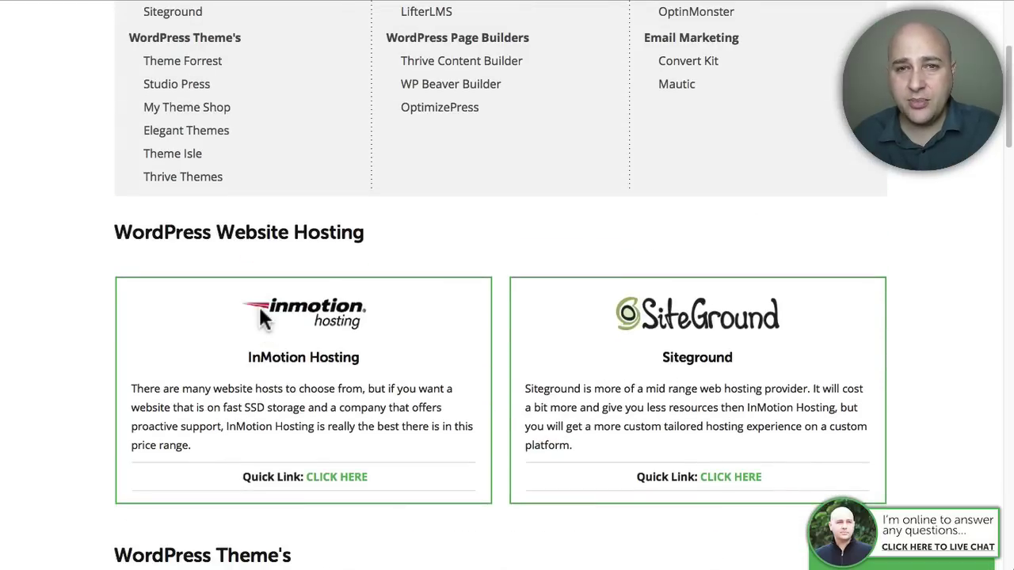
Step: Return to the WordPress dashboard and go to the Add Themes page through the installed themes list
{"action": "left_click", "coordinate": [219, 2]}
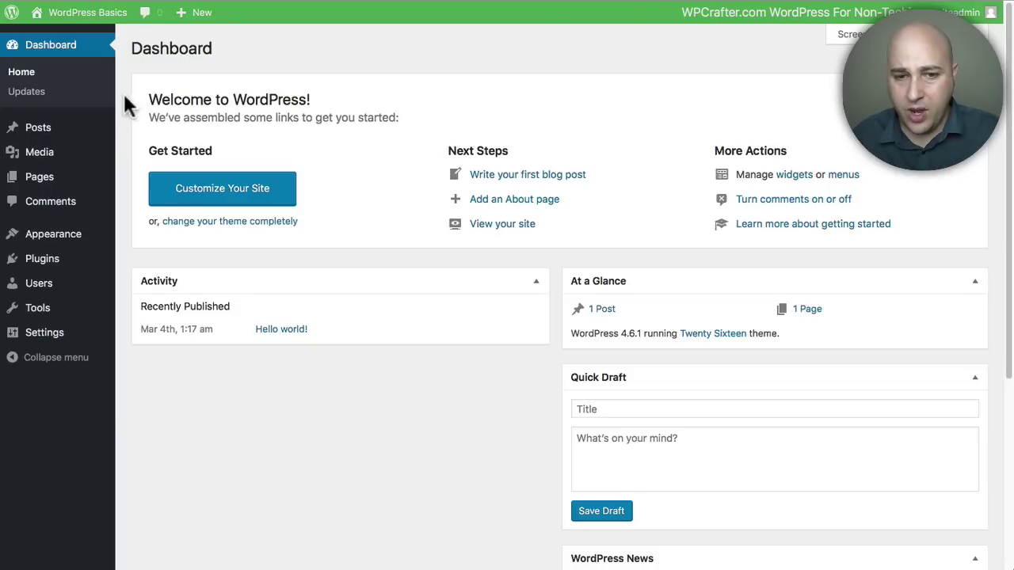
{"action": "mouse_move", "coordinate": [50, 241]}
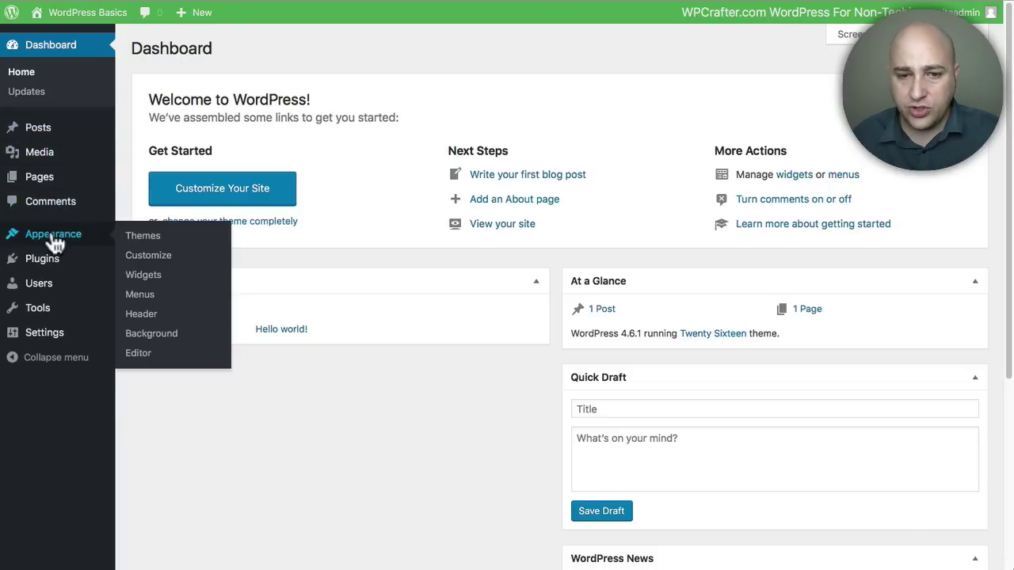
{"action": "left_click", "coordinate": [139, 235]}
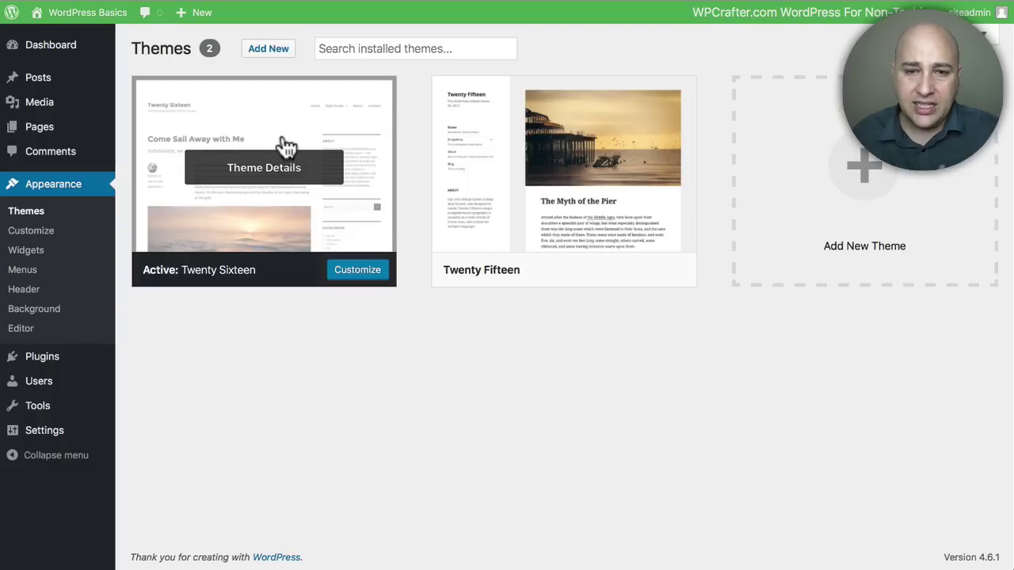
{"action": "left_click", "coordinate": [267, 48]}
{"action": "mouse_move", "coordinate": [351, 222]}
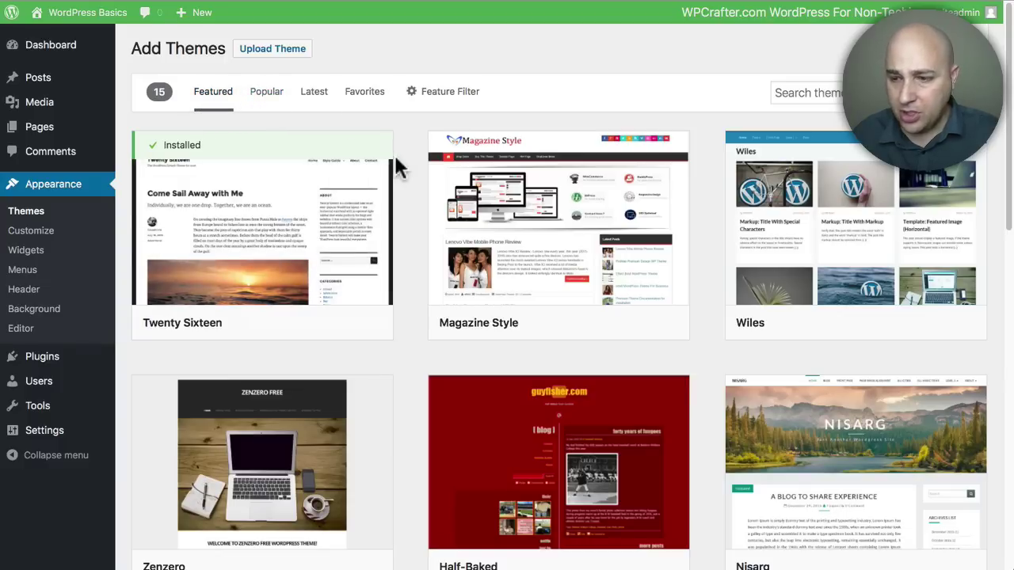
Step: Browse the whole list of featured themes available for installation
{"action": "scroll", "coordinate": [396, 163], "scroll_direction": "down", "scroll_amount": 4}
{"action": "scroll", "coordinate": [396, 162], "scroll_direction": "up", "scroll_amount": 4}
{"action": "scroll", "coordinate": [396, 164], "scroll_direction": "down", "scroll_amount": 7}
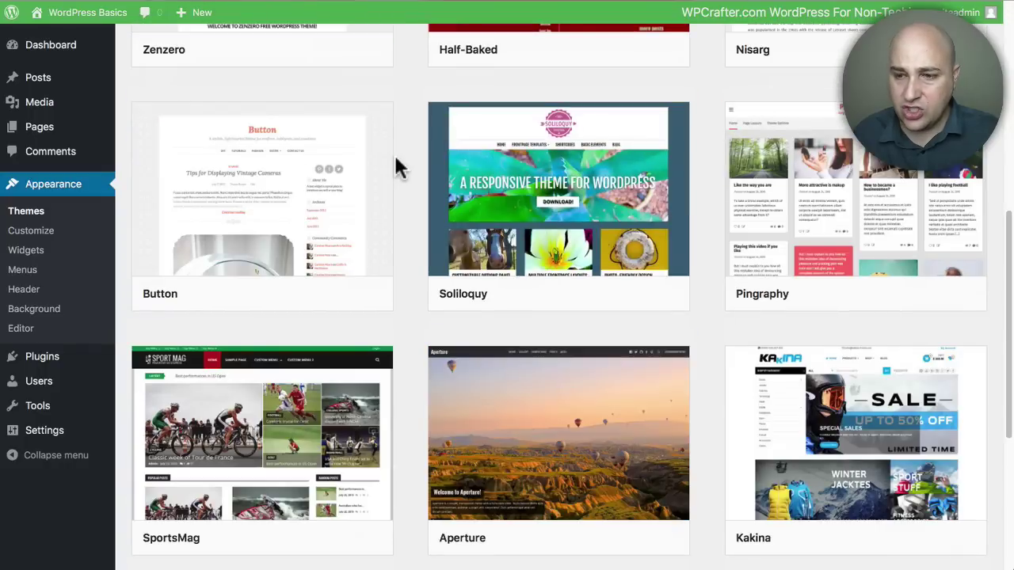
{"action": "scroll", "coordinate": [396, 166], "scroll_direction": "down", "scroll_amount": 5}
{"action": "scroll", "coordinate": [396, 166], "scroll_direction": "down", "scroll_amount": 2}
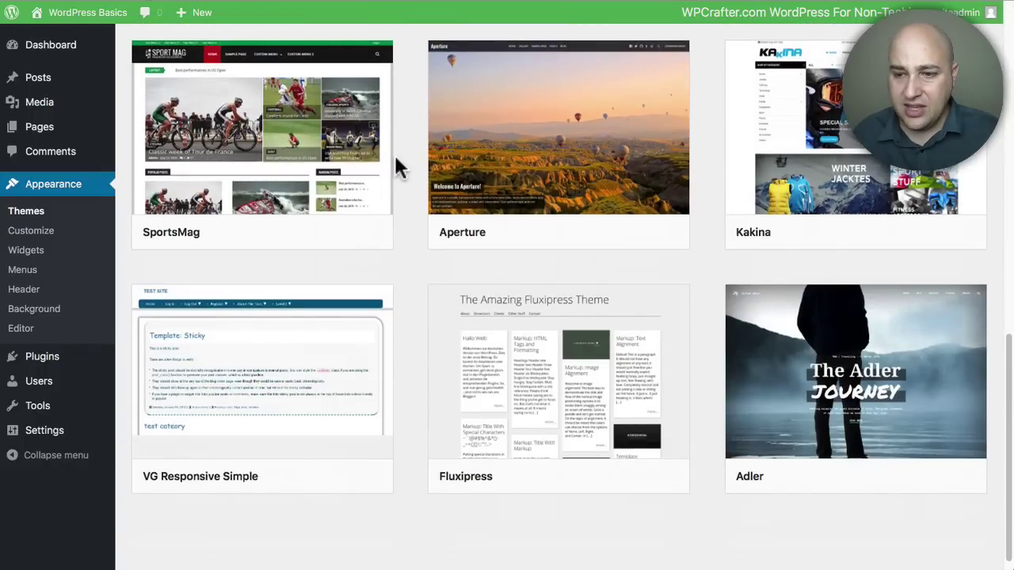
{"action": "scroll", "coordinate": [396, 167], "scroll_direction": "down", "scroll_amount": 1}
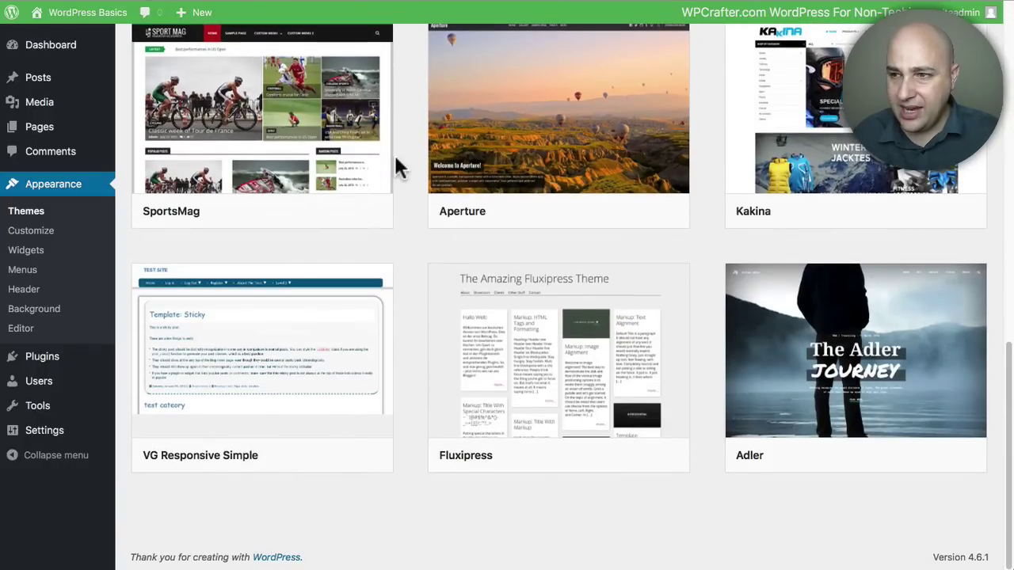
{"action": "scroll", "coordinate": [393, 153], "scroll_direction": "up", "scroll_amount": 15}
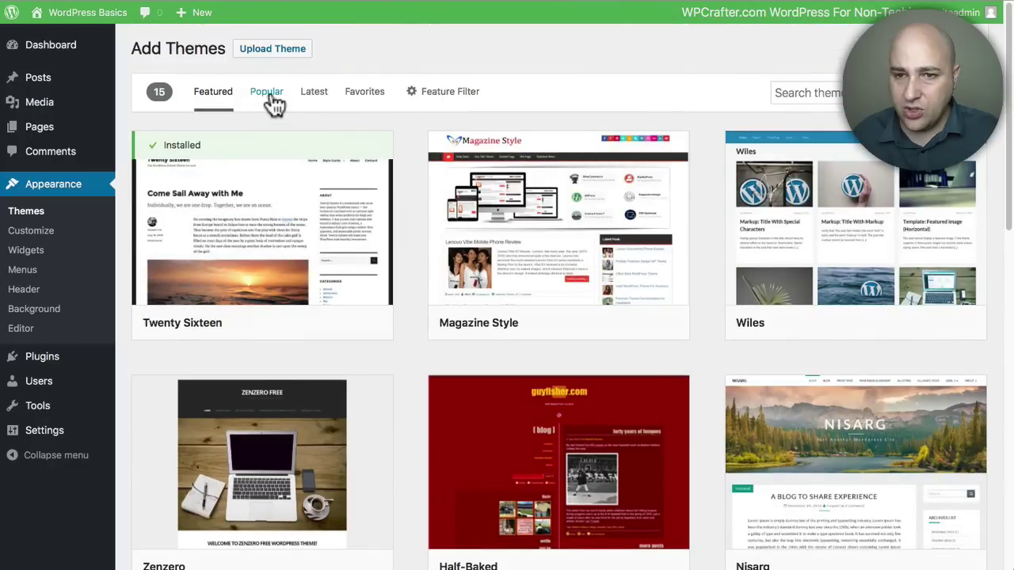
Step: Show the popular themes and look through the available designs
{"action": "left_click", "coordinate": [270, 95]}
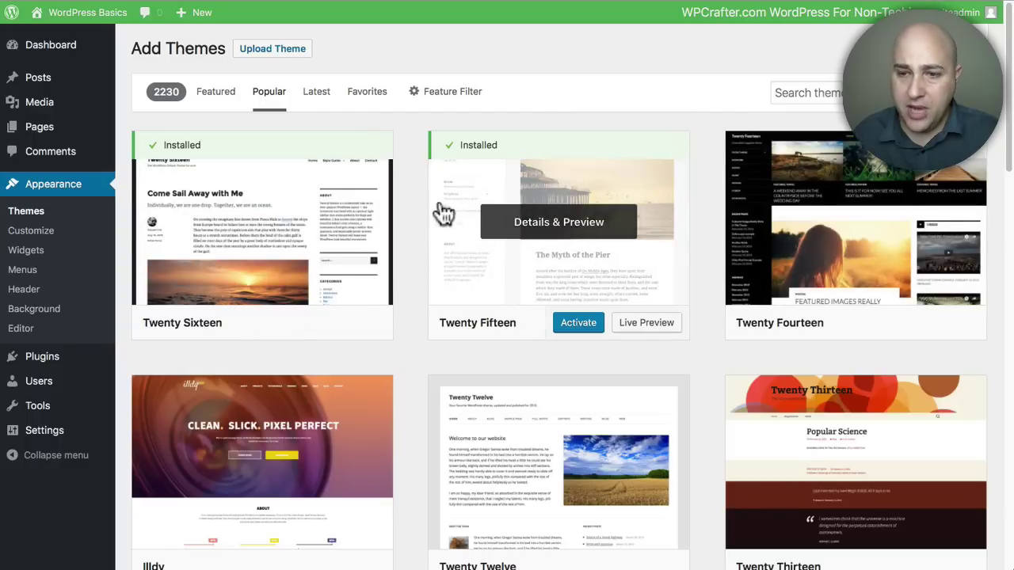
{"action": "scroll", "coordinate": [410, 210], "scroll_direction": "down", "scroll_amount": 1}
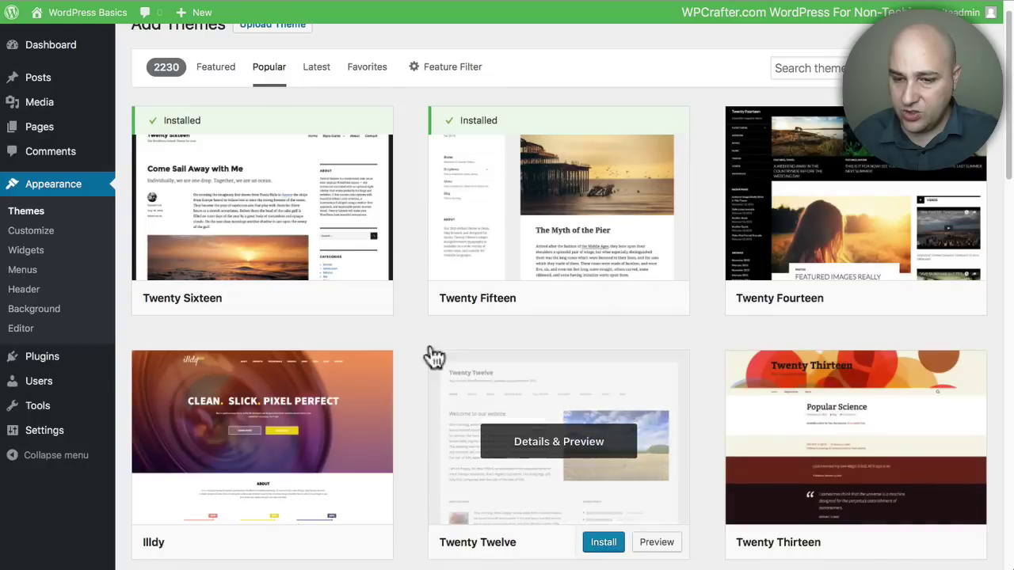
{"action": "scroll", "coordinate": [430, 344], "scroll_direction": "down", "scroll_amount": 5}
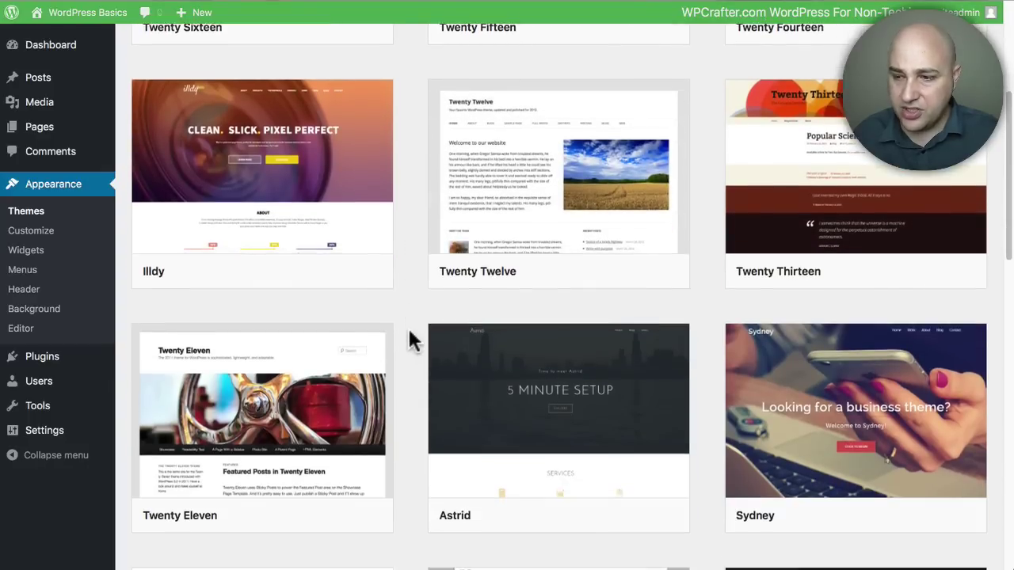
{"action": "scroll", "coordinate": [411, 341], "scroll_direction": "down", "scroll_amount": 5}
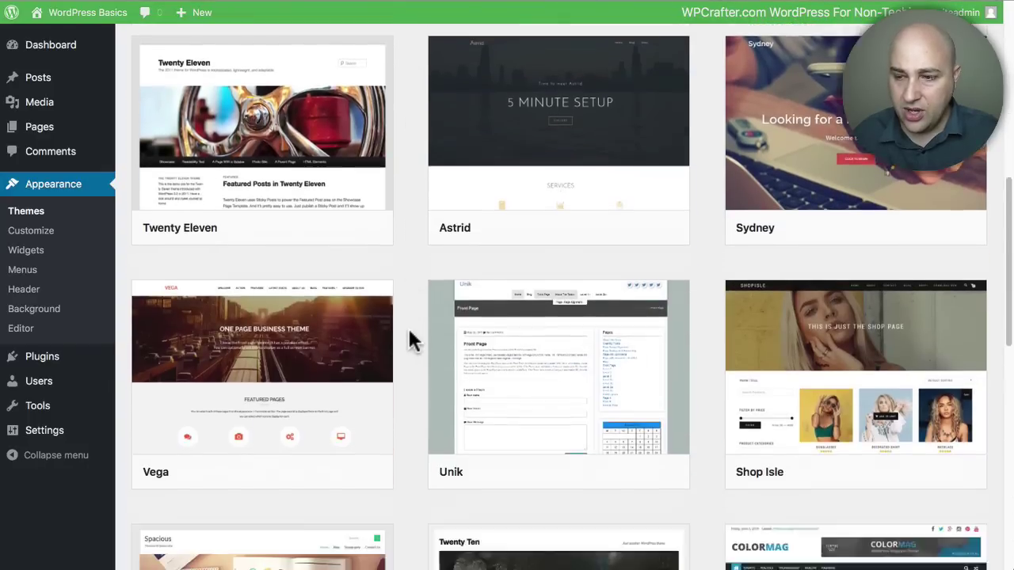
{"action": "scroll", "coordinate": [411, 341], "scroll_direction": "down", "scroll_amount": 4}
{"action": "scroll", "coordinate": [410, 340], "scroll_direction": "up", "scroll_amount": 15}
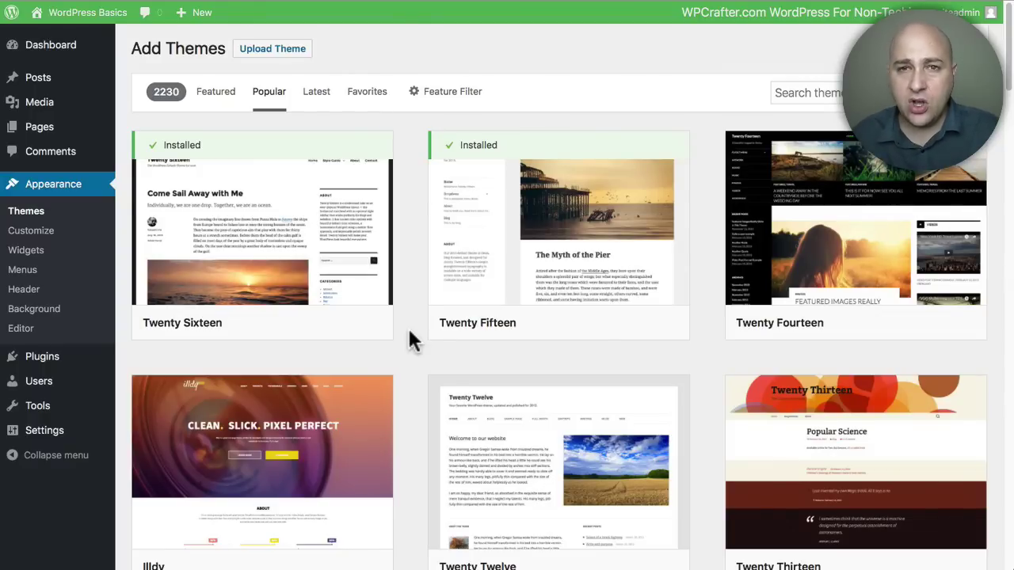
Step: Search the theme directory for "generatepress", then install and activate the GeneratePress theme
{"action": "left_click", "coordinate": [812, 90]}
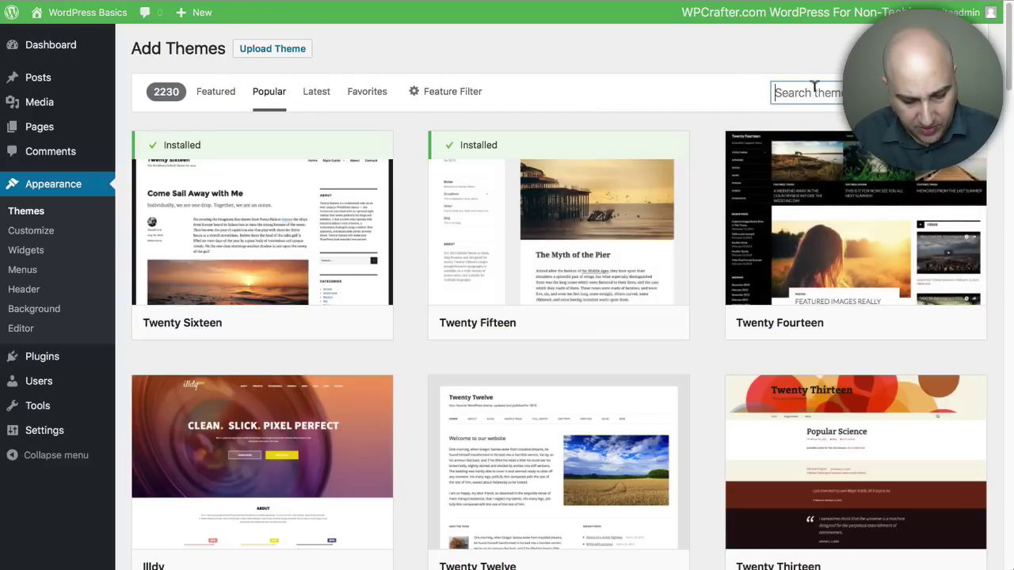
{"action": "type", "text": "generatepress"}
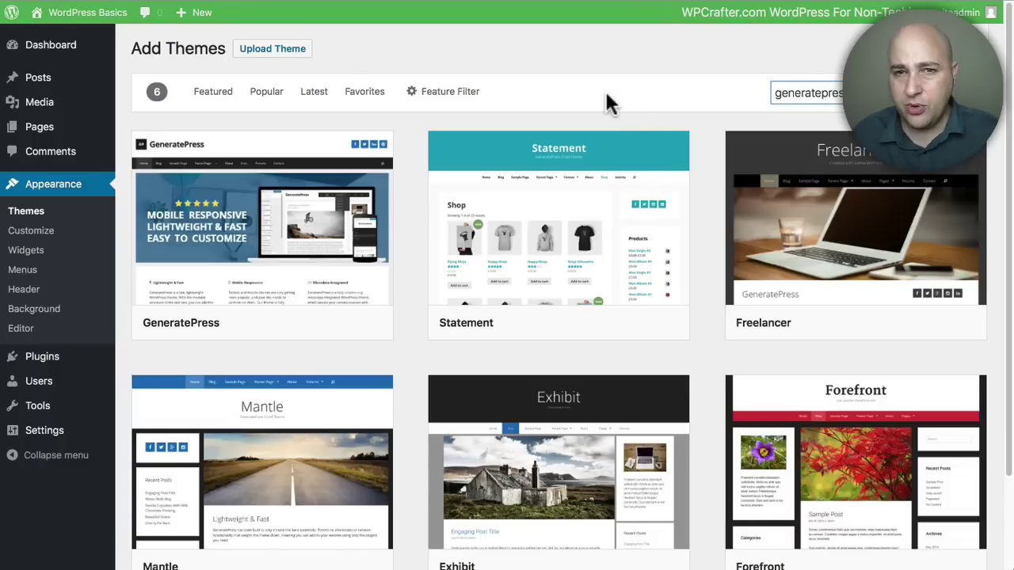
{"action": "mouse_move", "coordinate": [290, 224]}
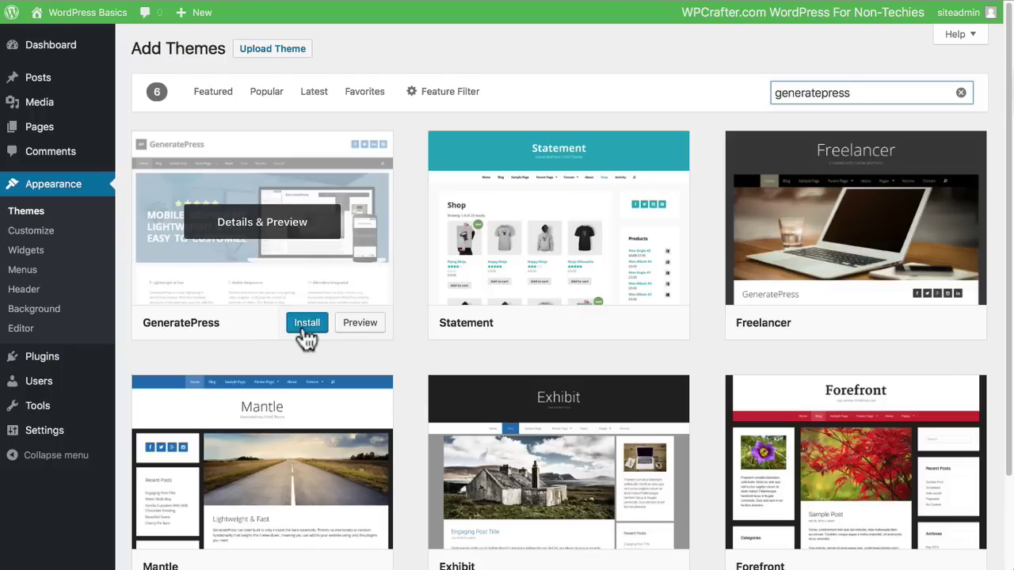
{"action": "left_click", "coordinate": [313, 327]}
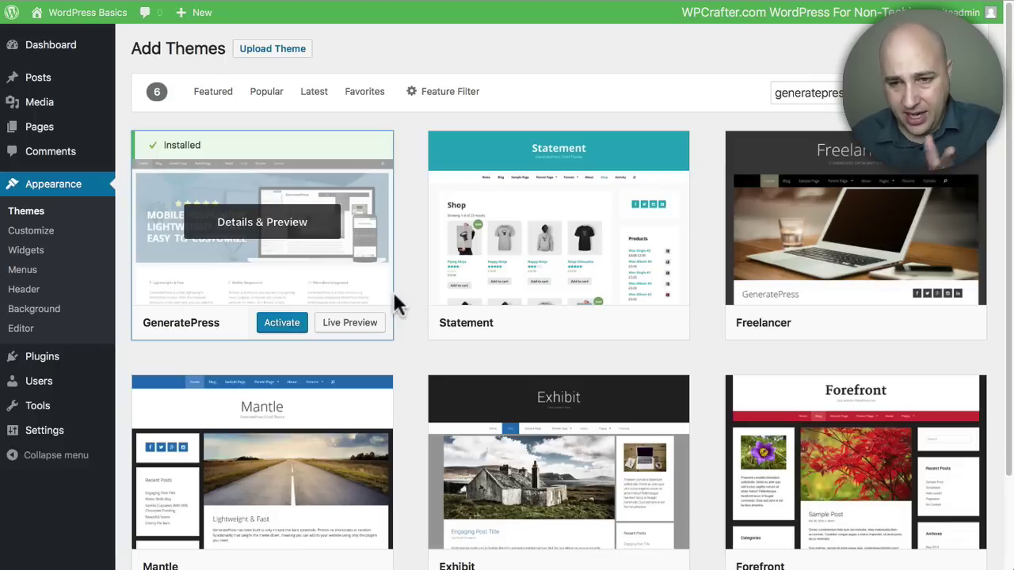
{"action": "left_click", "coordinate": [281, 325]}
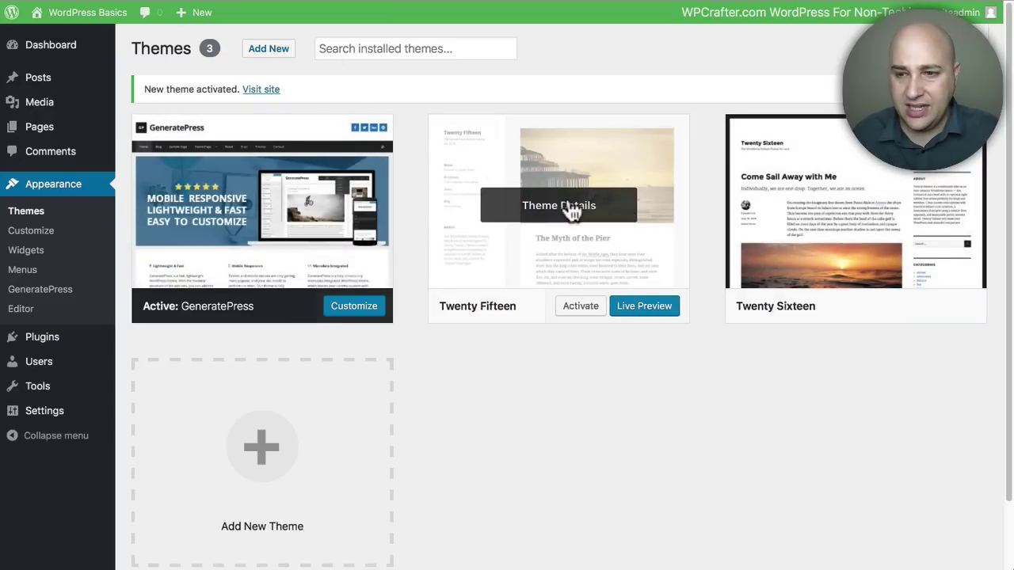
{"action": "left_click", "coordinate": [605, 238]}
{"action": "left_click", "coordinate": [949, 534]}
{"action": "left_click", "coordinate": [639, 292]}
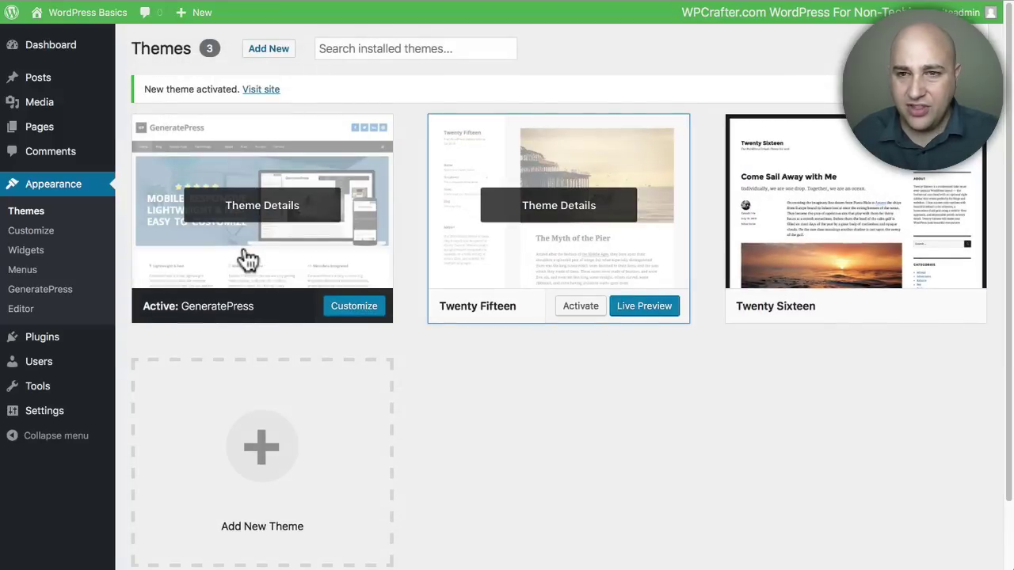
Step: Switch to the live Hello world! post, reload it with the new theme, and open it in the Customizer
{"action": "left_click", "coordinate": [495, 6]}
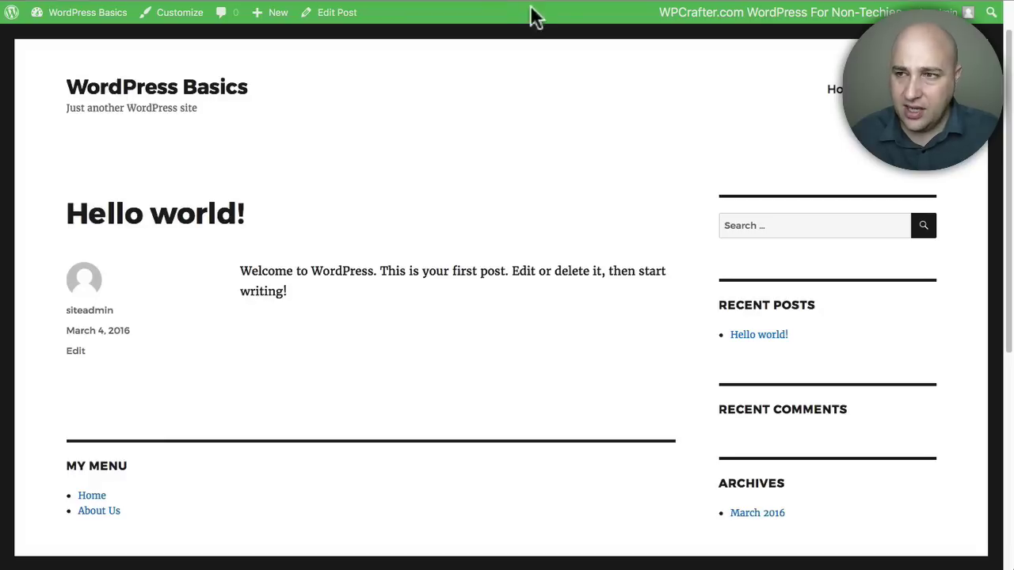
{"action": "key", "text": "ctrl+r"}
{"action": "scroll", "coordinate": [735, 119], "scroll_direction": "up", "scroll_amount": 1}
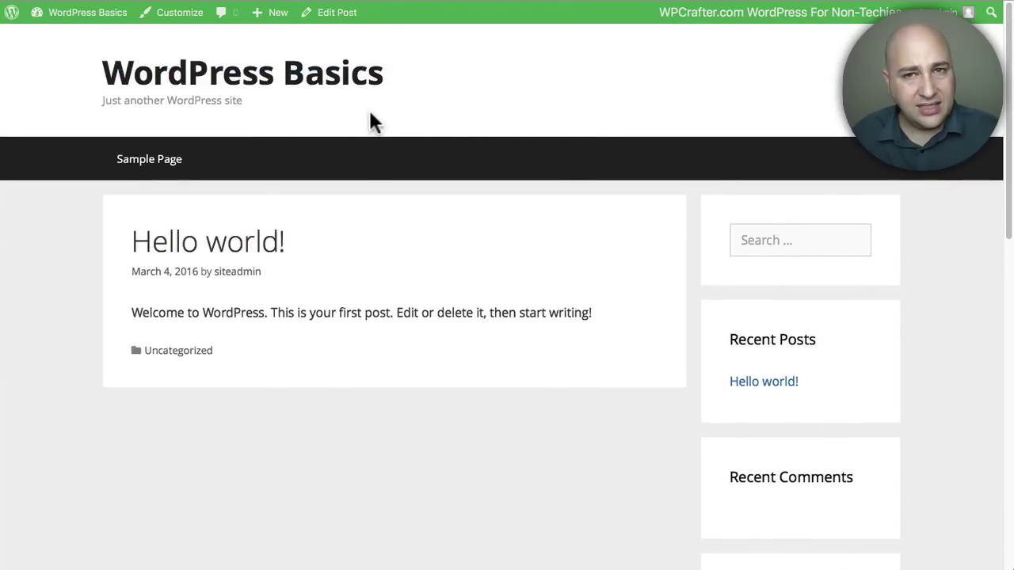
{"action": "left_click", "coordinate": [176, 19]}
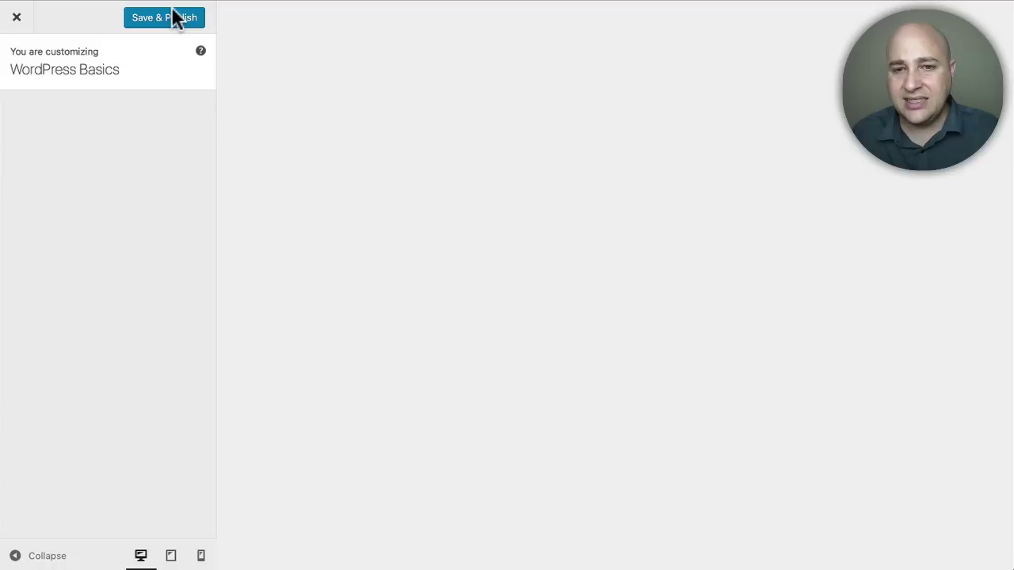